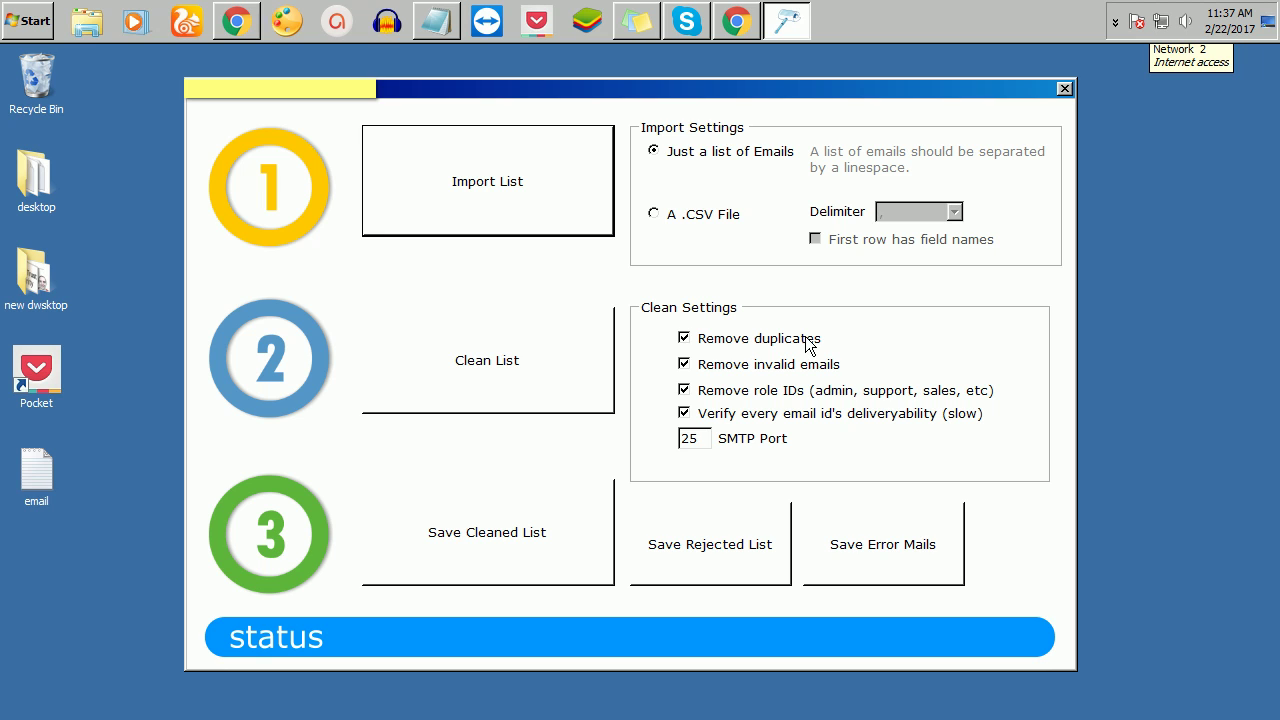
# Keep invalid-email removal enabled, then view and close the raw comma-separated email file.
pyautogui.click(843, 365)
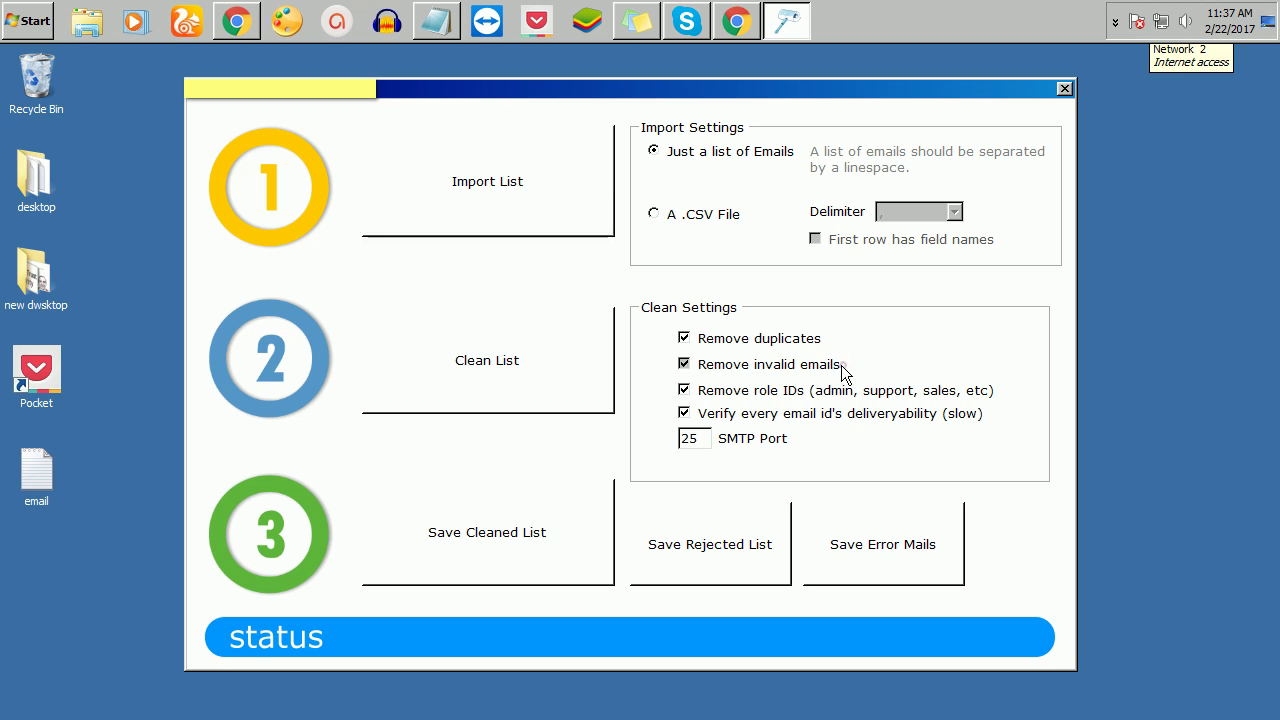
pyautogui.click(684, 364)
pyautogui.doubleClick(44, 484)
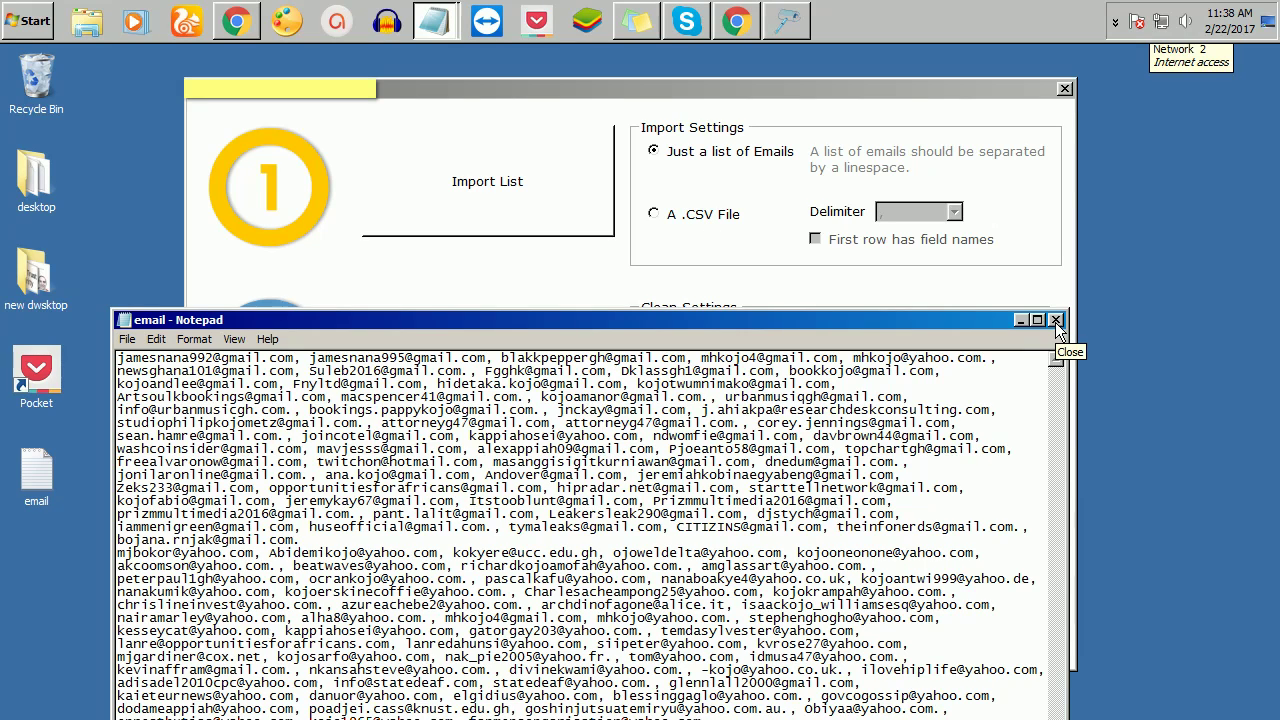
pyautogui.click(1055, 321)
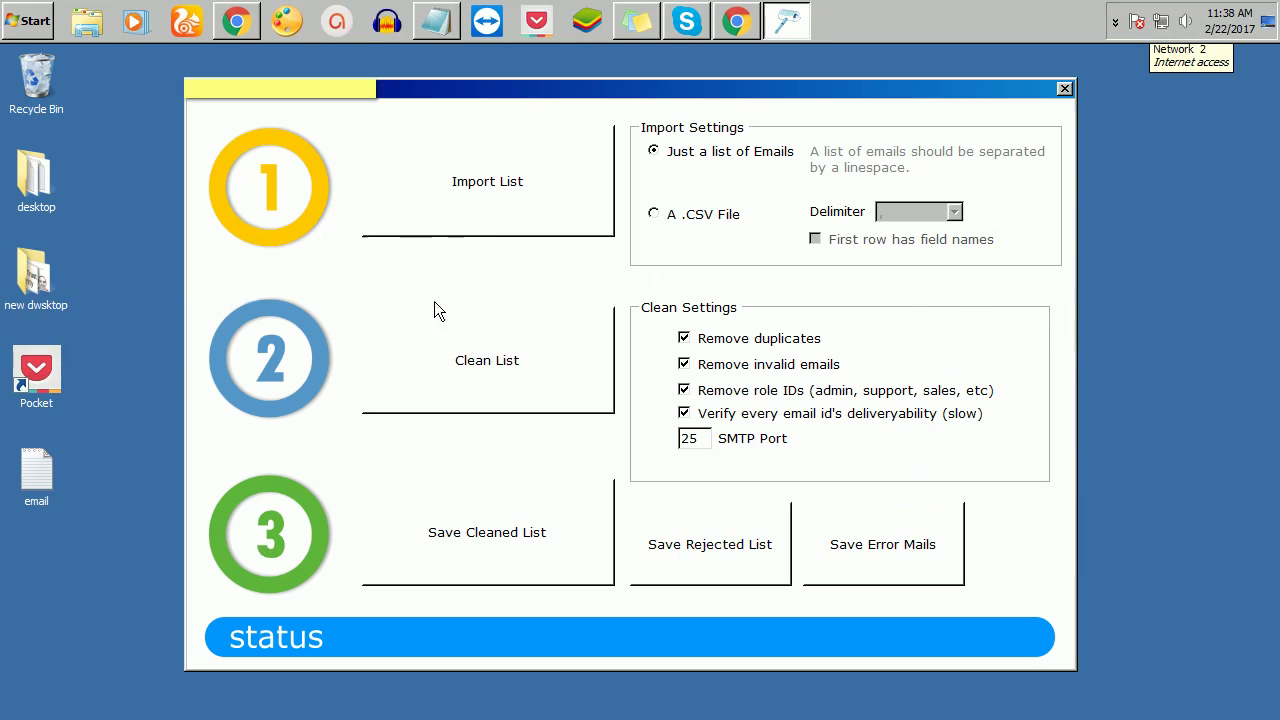
# Import the desktop email text file into Email Verifier, loading 192 addresses.
pyautogui.click(495, 196)
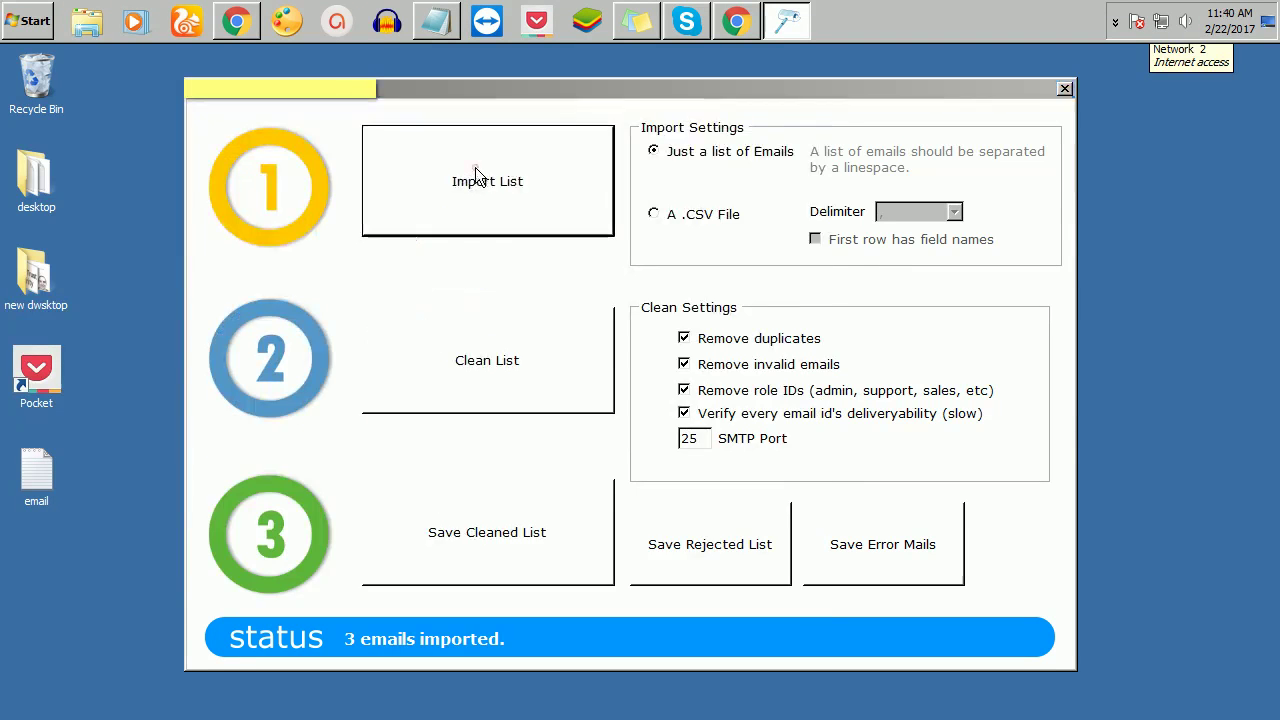
pyautogui.click(475, 170)
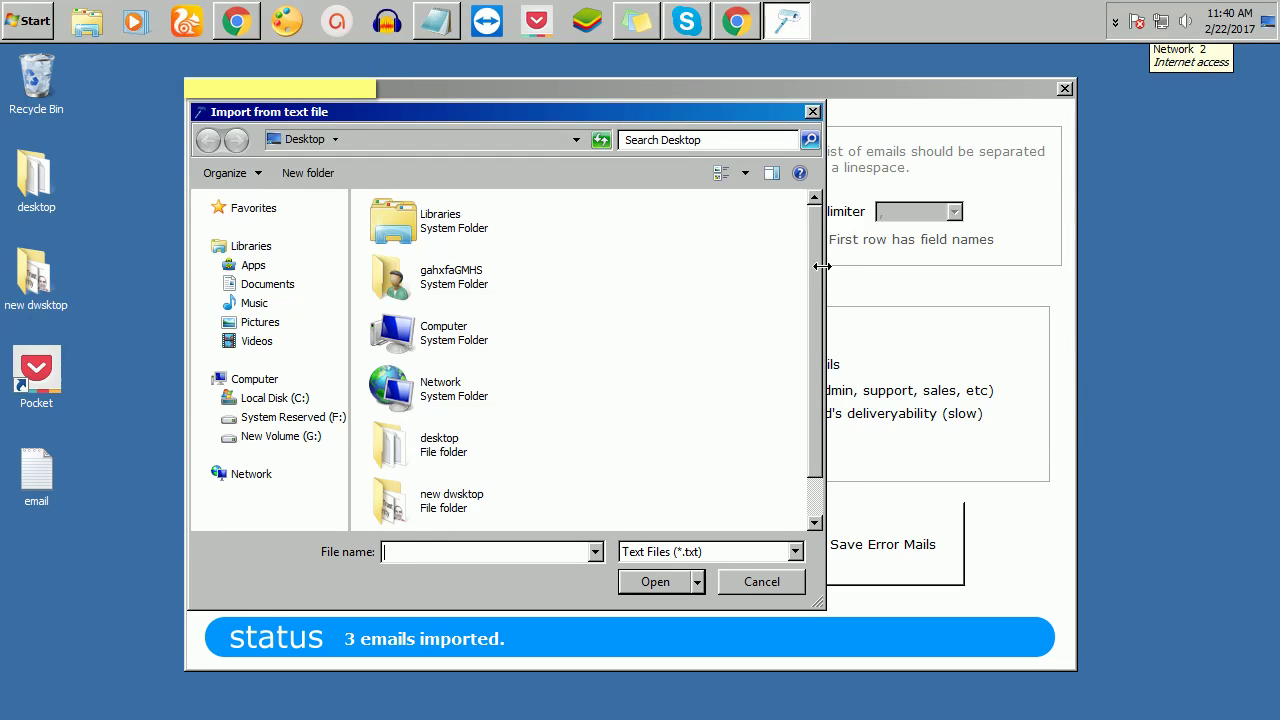
pyautogui.scroll(-1, 810, 330)
pyautogui.click(456, 508)
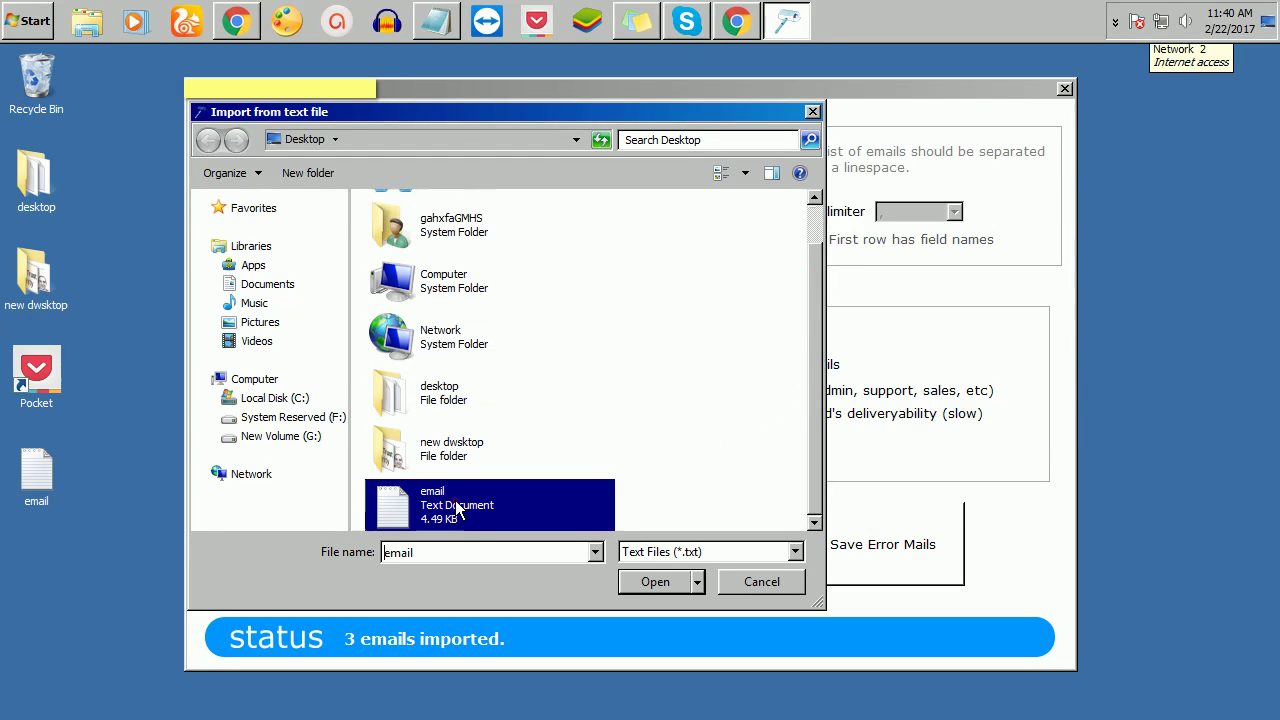
pyautogui.click(632, 581)
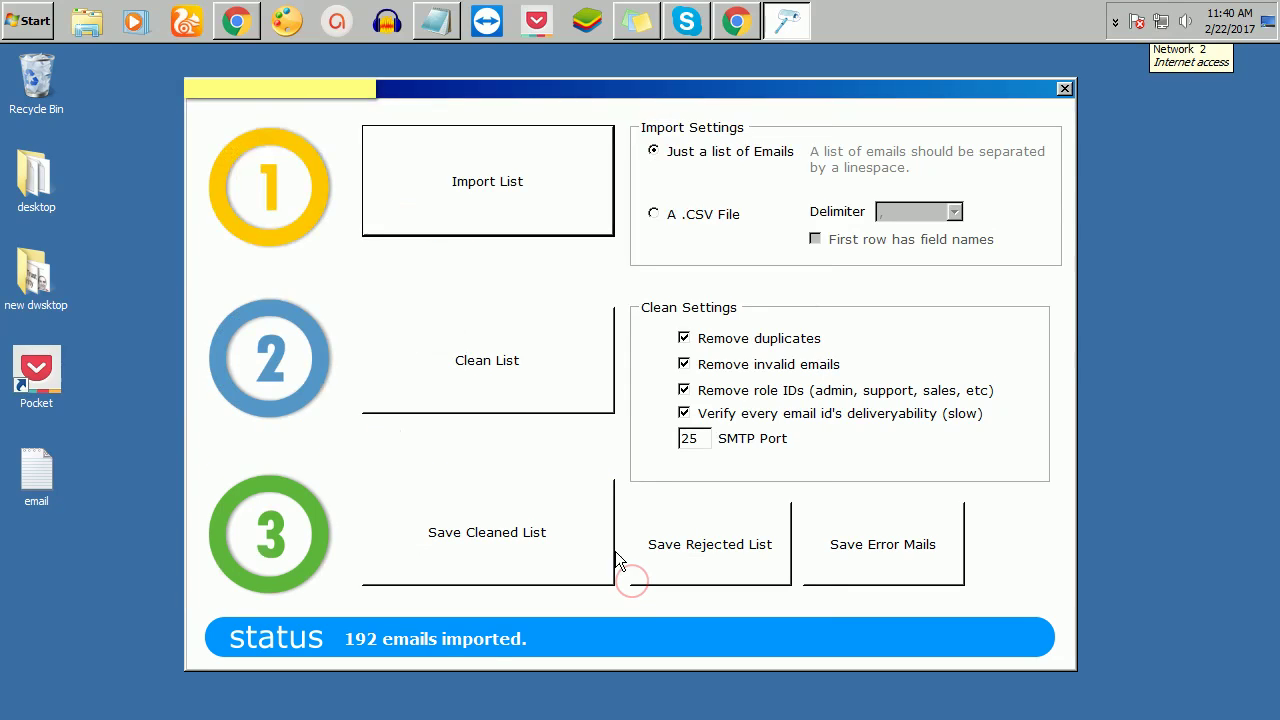
# Clean the 192 addresses, yielding 129 valid, 63 rejected and 0 errors.
pyautogui.click(529, 643)
pyautogui.click(490, 370)
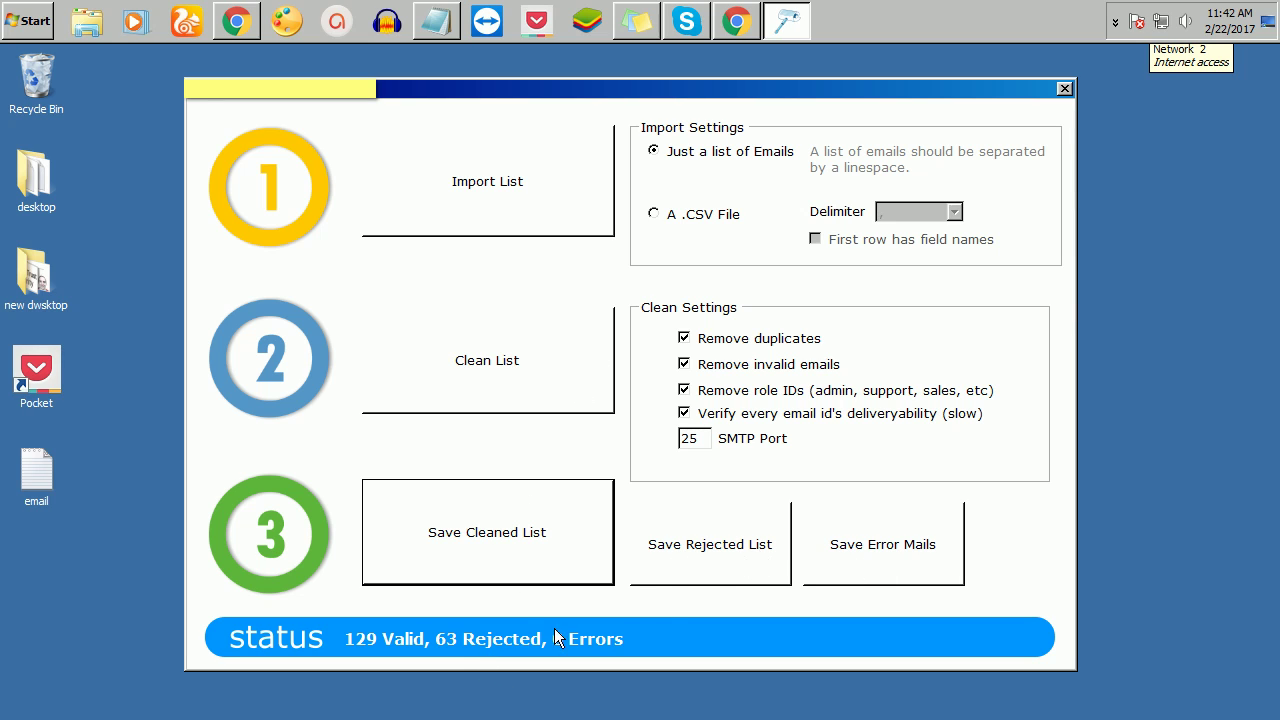
# Save the valid addresses to the desktop as the text file 'clean emails'.
pyautogui.click(487, 537)
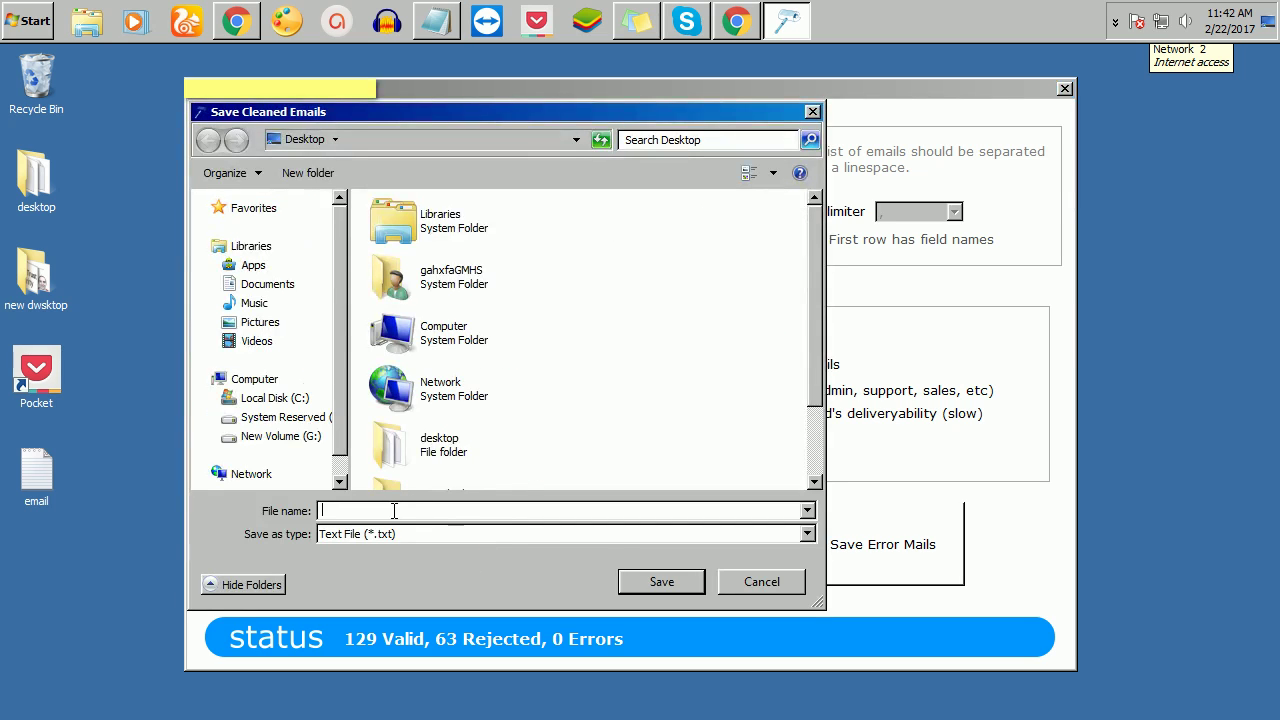
pyautogui.write('cl')
pyautogui.write('ean email')
pyautogui.write('s')
pyautogui.click(641, 577)
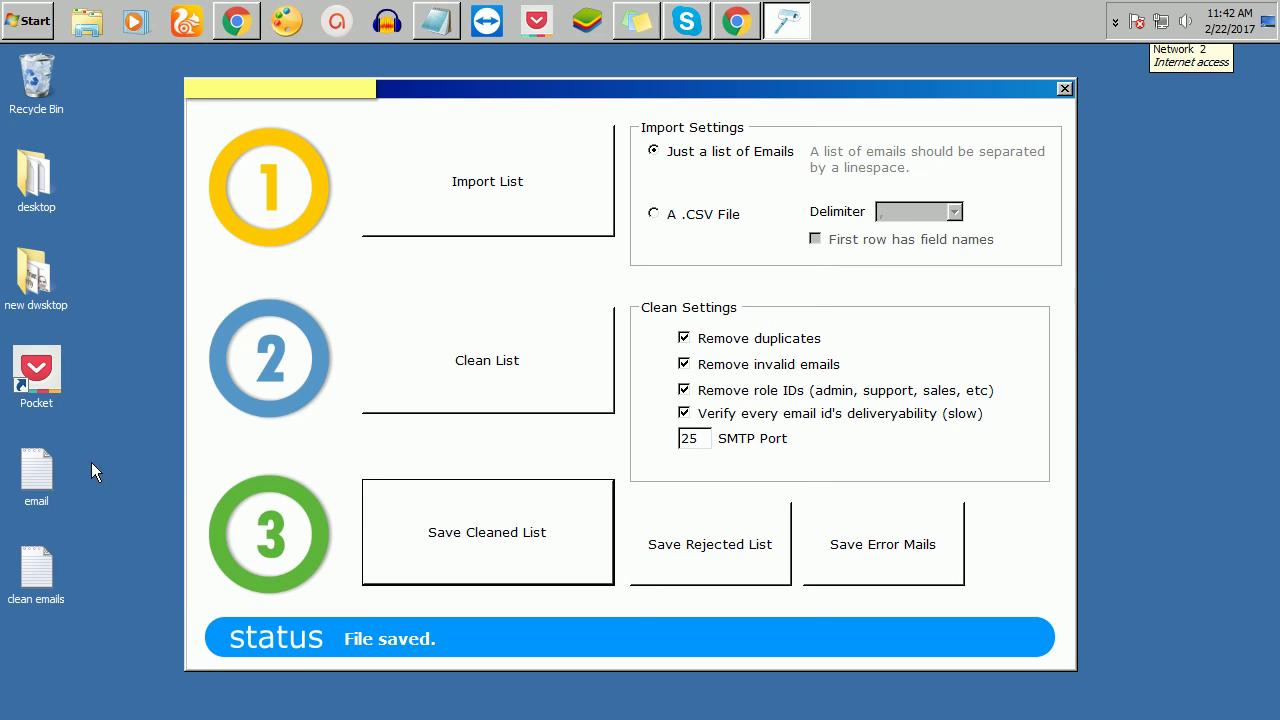
# Review 'clean emails' in Notepad, one address per line, then minimize it.
pyautogui.doubleClick(35, 571)
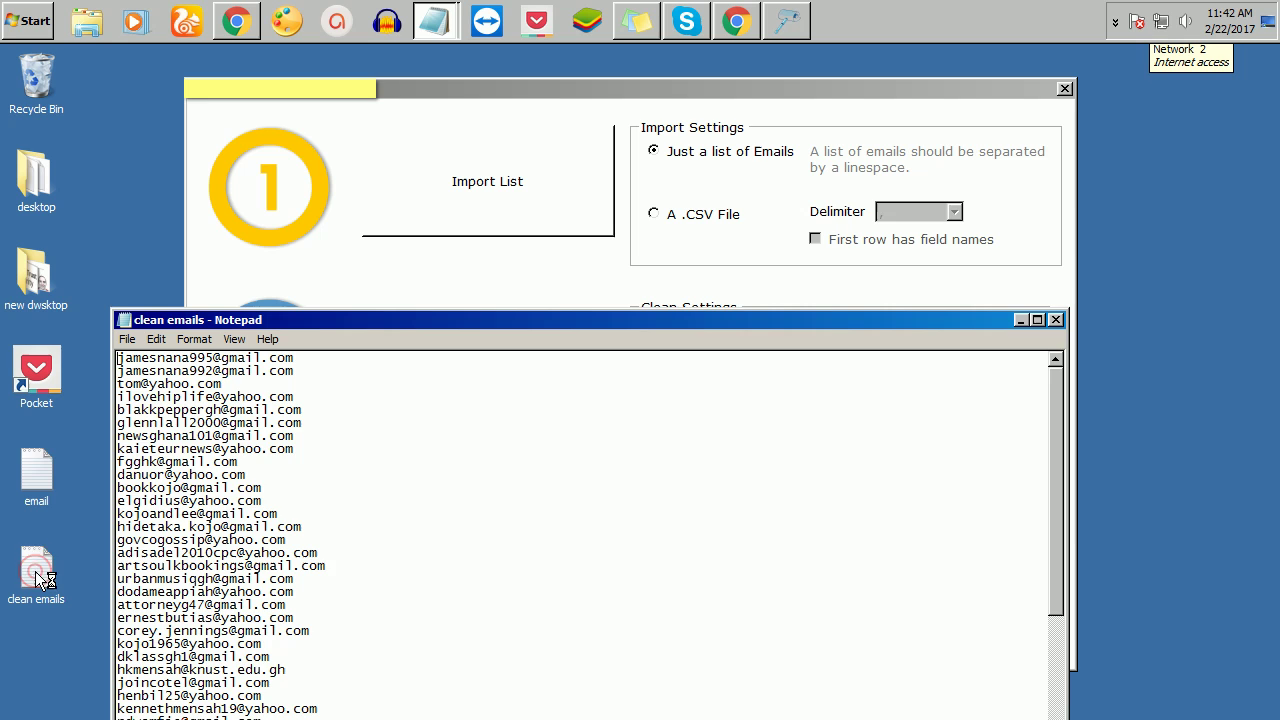
pyautogui.scroll(-2, 355, 521)
pyautogui.scroll(-5, 355, 521)
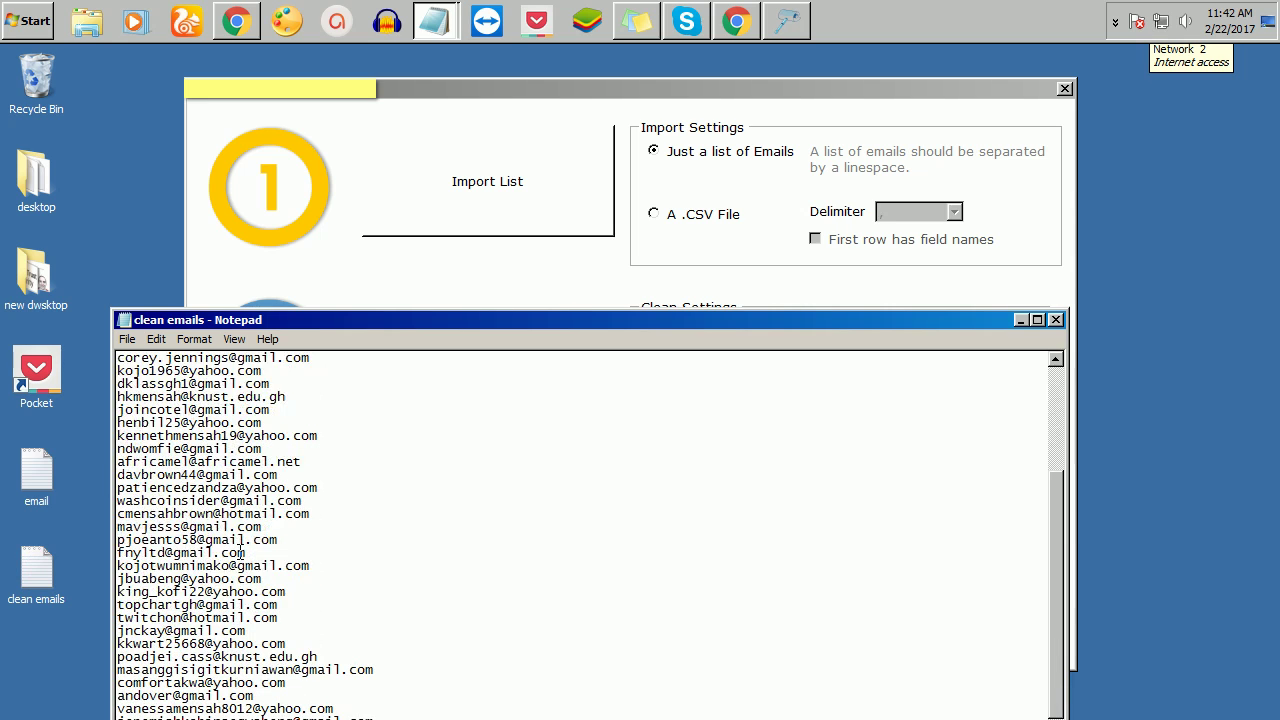
pyautogui.scroll(-5, 355, 521)
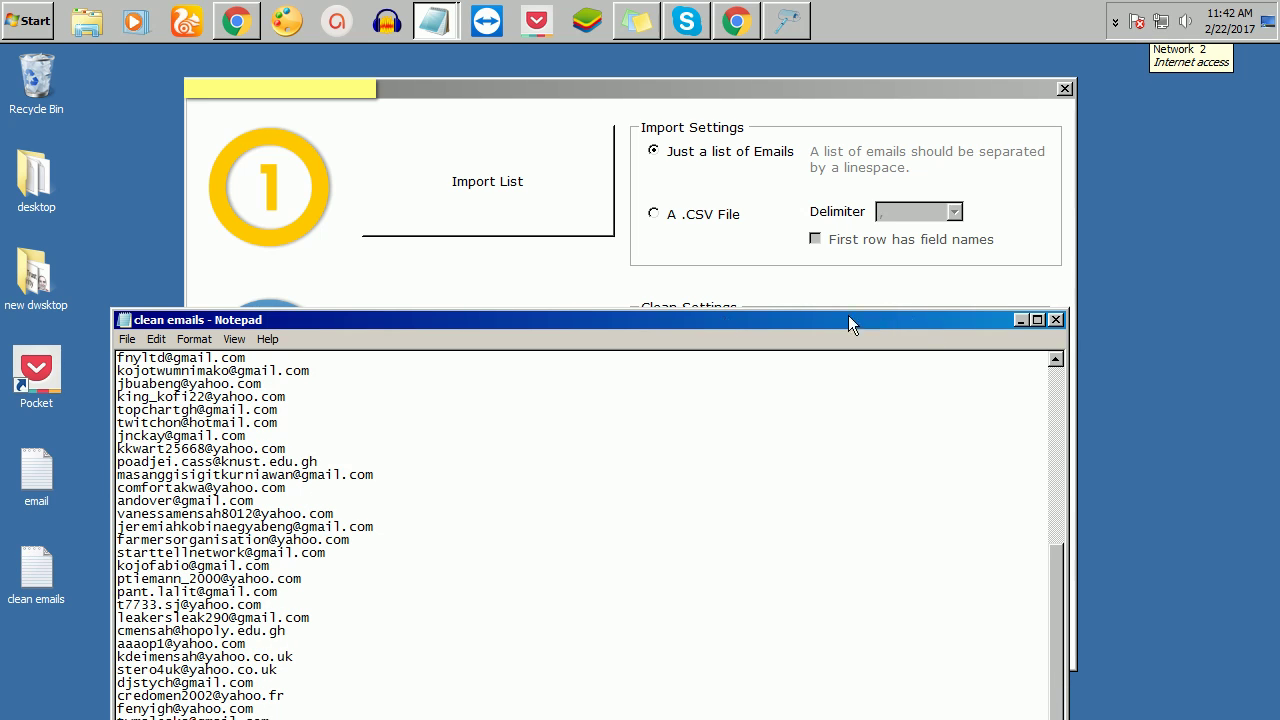
pyautogui.moveTo(848, 315); pyautogui.dragTo(882, 79)
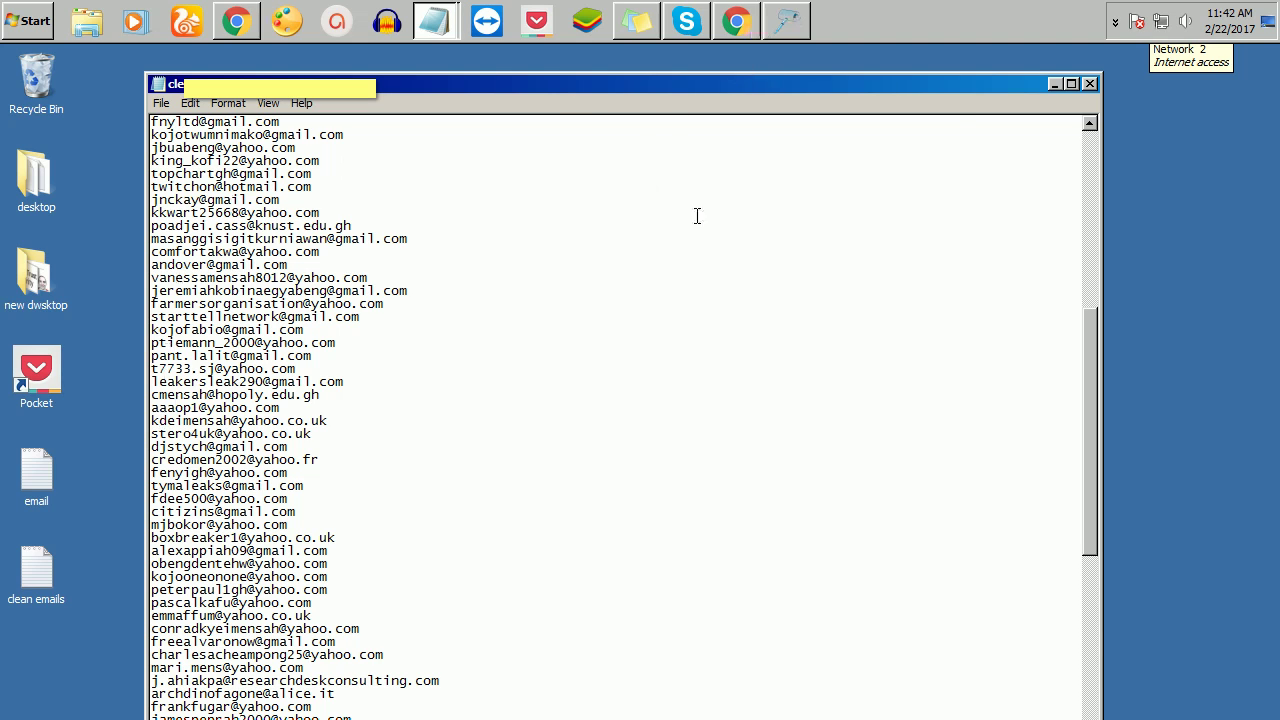
pyautogui.click(1055, 82)
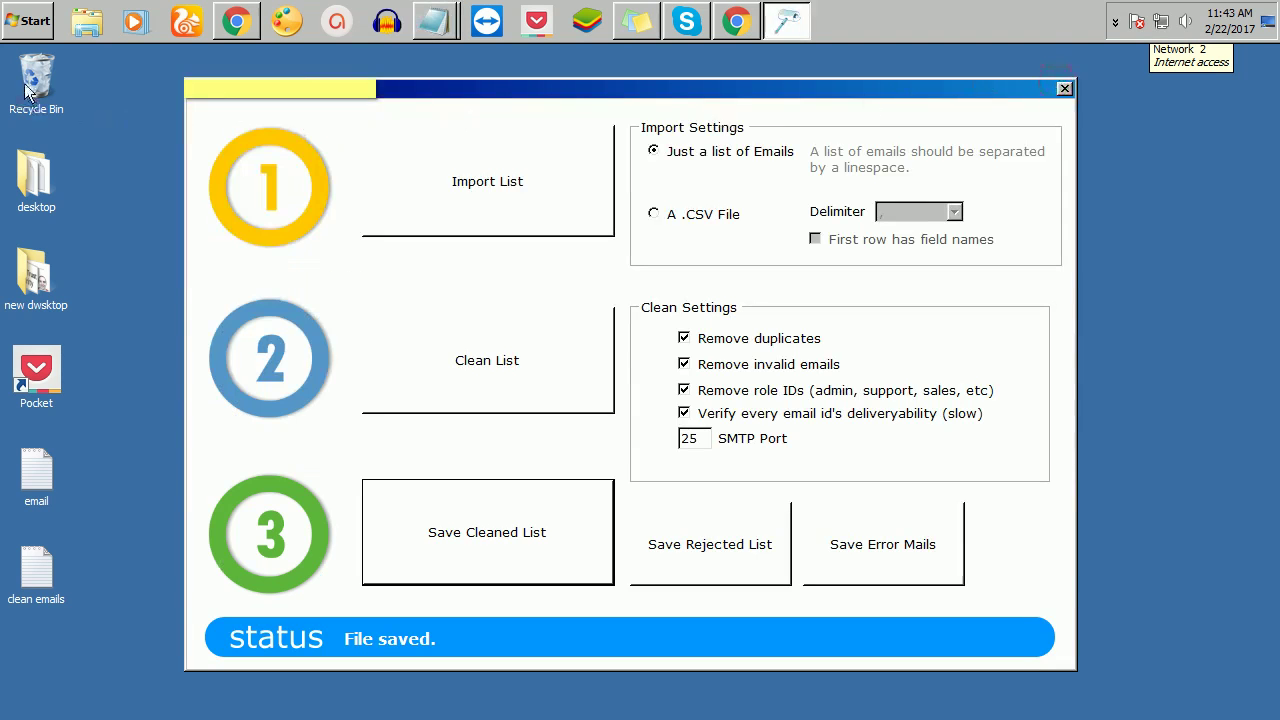